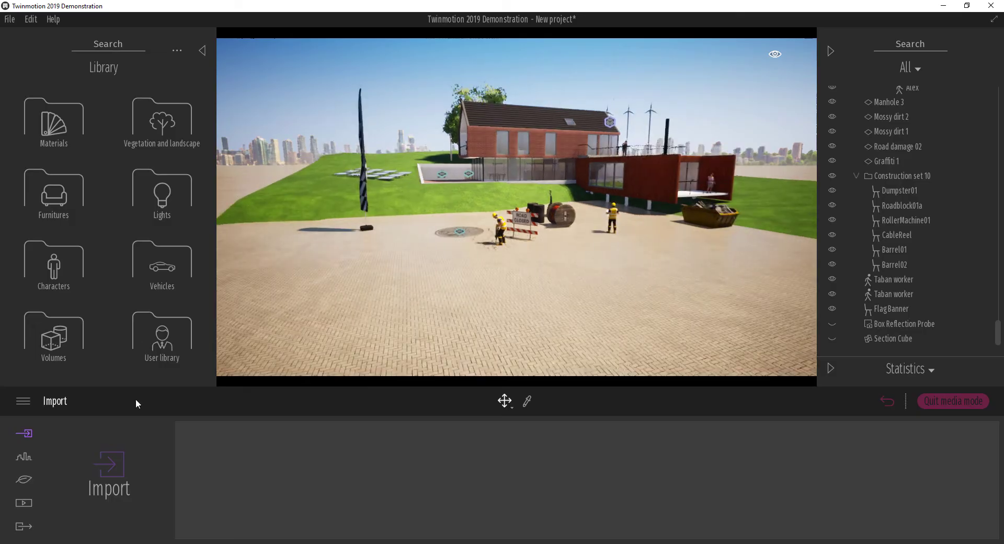
Draw a character path across the paving from near the road workers, past the flag banner and around the far corner of the lawn.
click(23, 458)
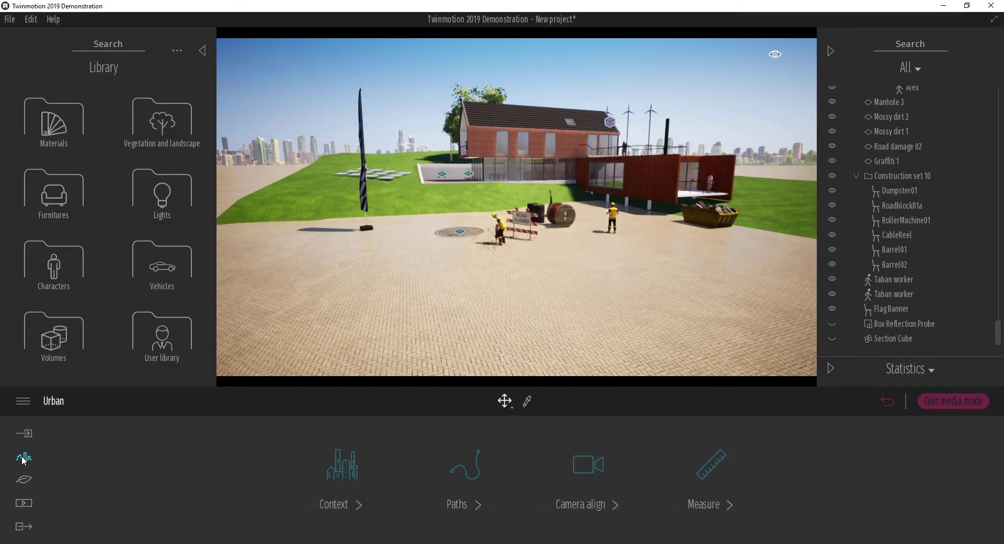
click(479, 477)
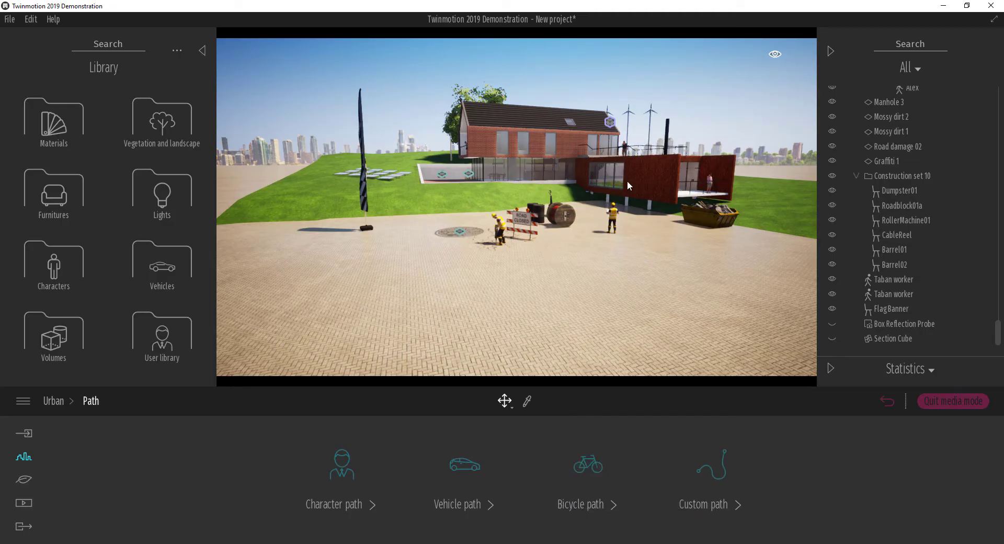
shift+middle_drag(525, 256, 580, 226)
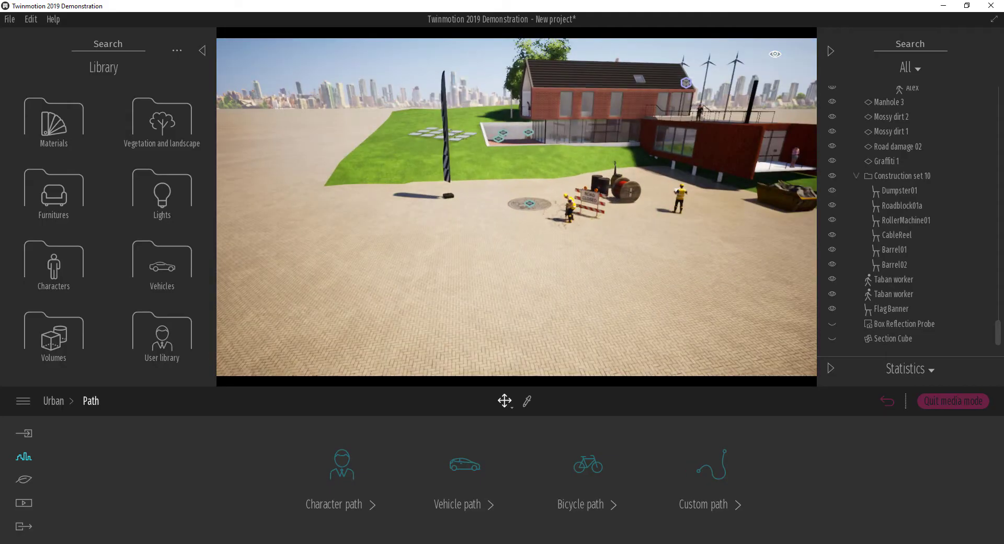
middle_drag(482, 298, 540, 305)
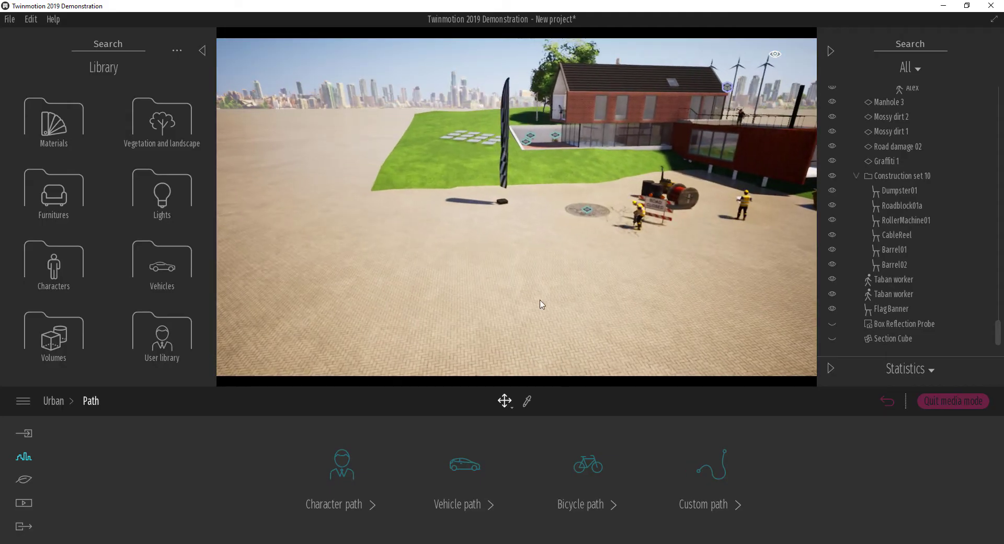
click(345, 475)
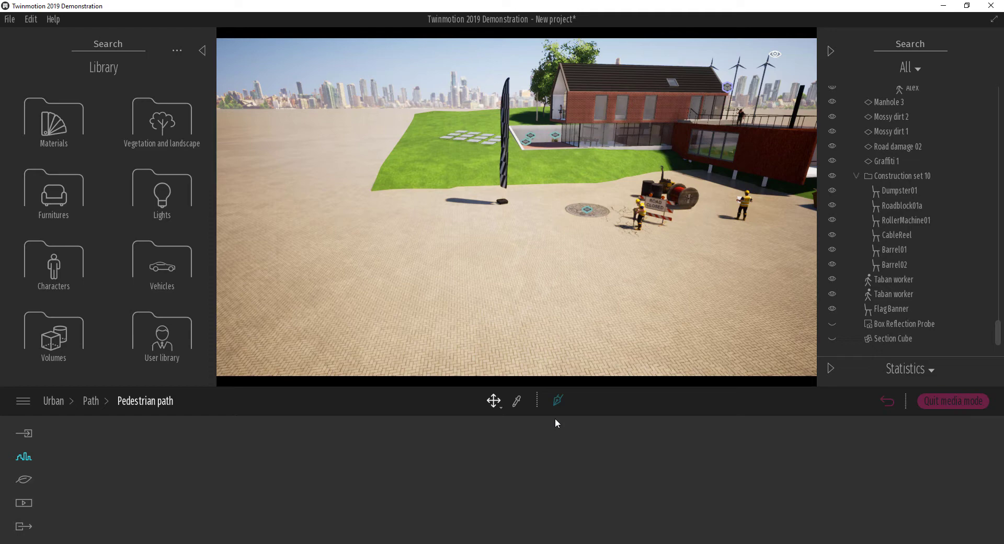
click(554, 403)
click(725, 259)
click(614, 271)
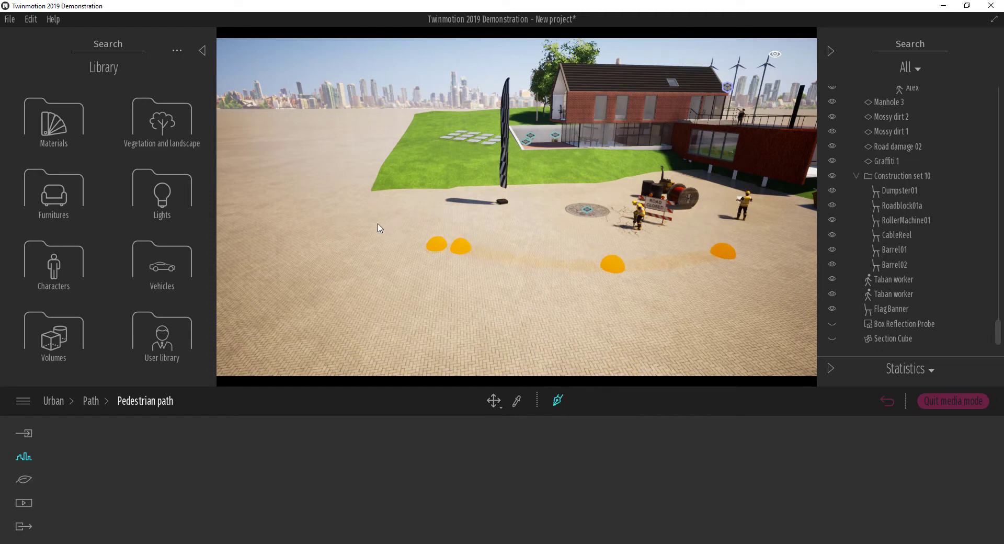
shift+middle_drag(360, 259, 332, 237)
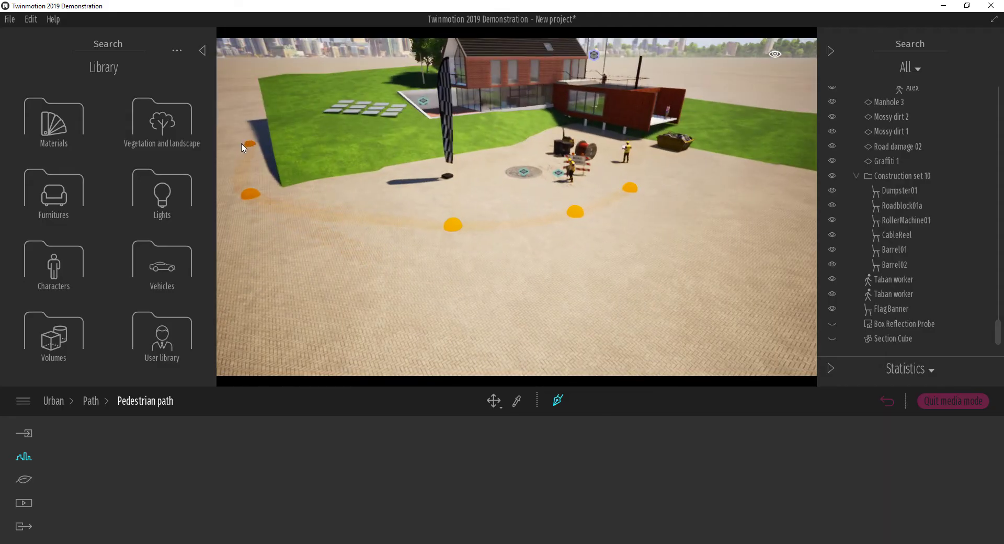
double_click(255, 115)
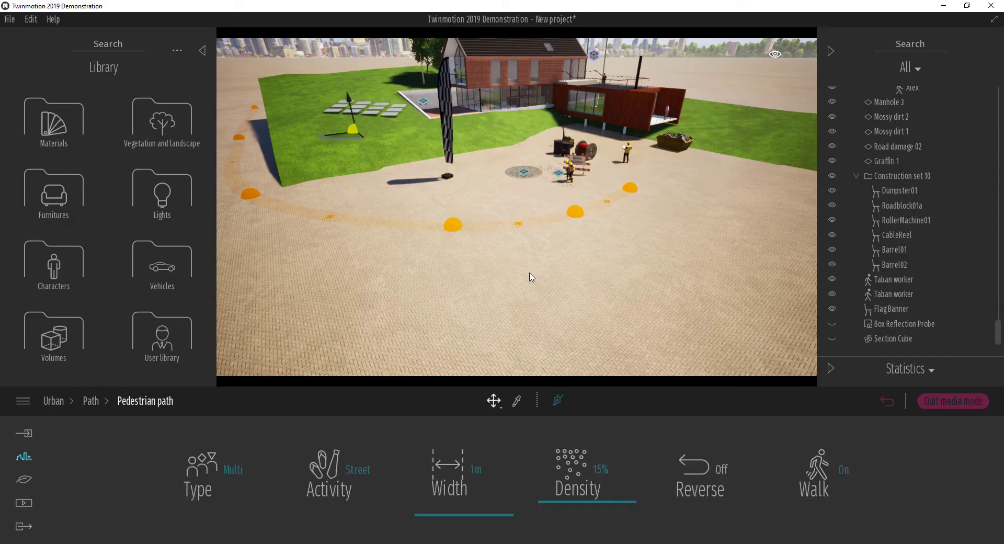
Set the pedestrian path's width to 2 m and its density to 43%.
shift+middle_drag(549, 265, 600, 324)
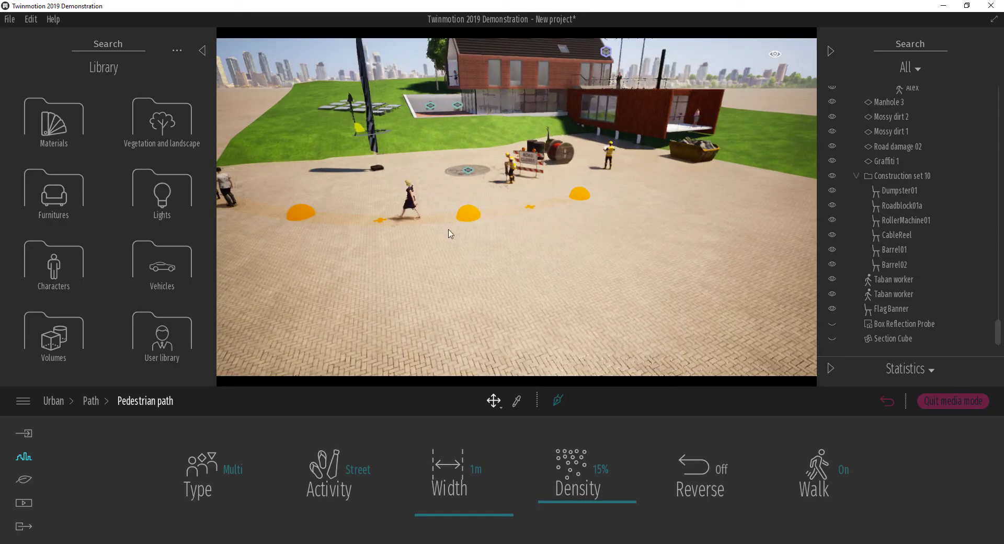
shift+middle_drag(503, 264, 489, 269)
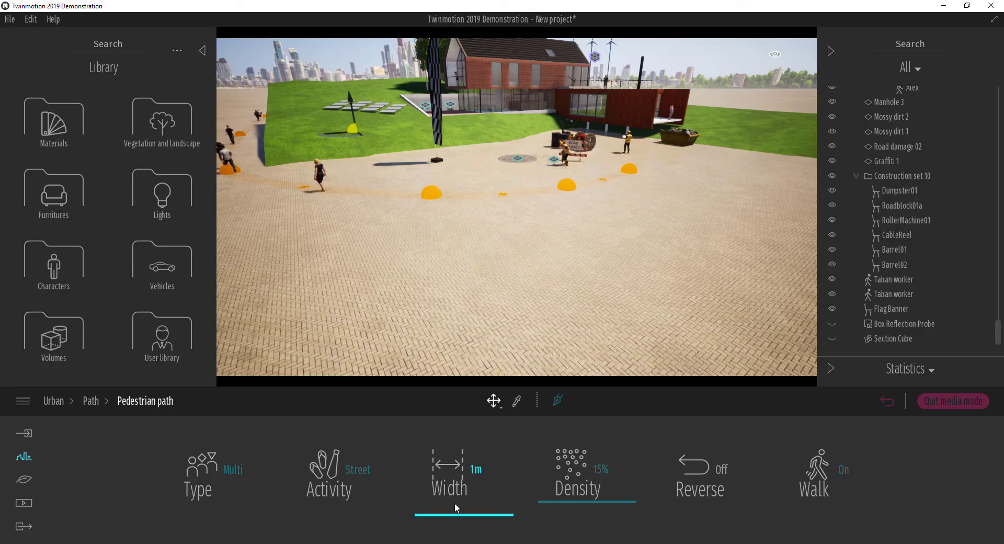
drag(457, 513, 457, 470)
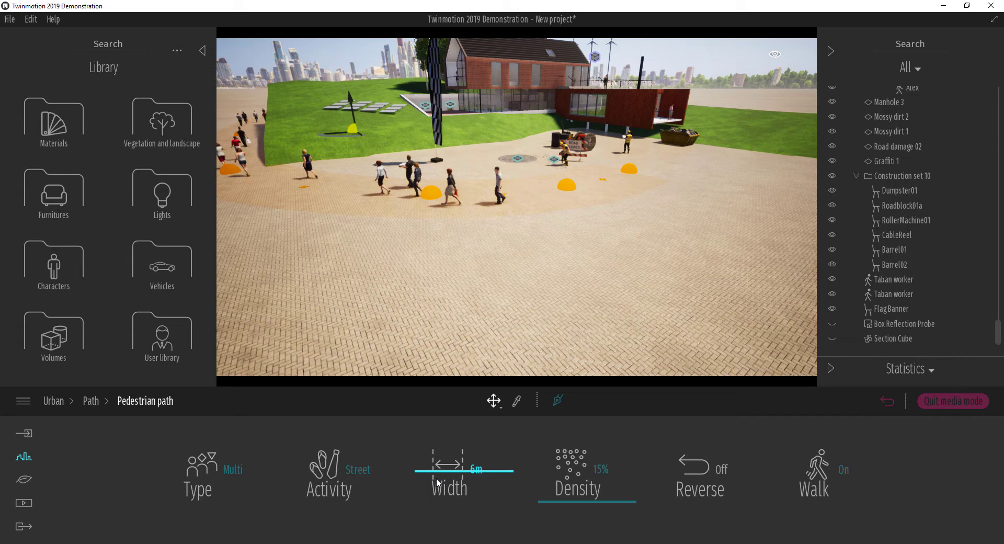
drag(448, 474, 453, 514)
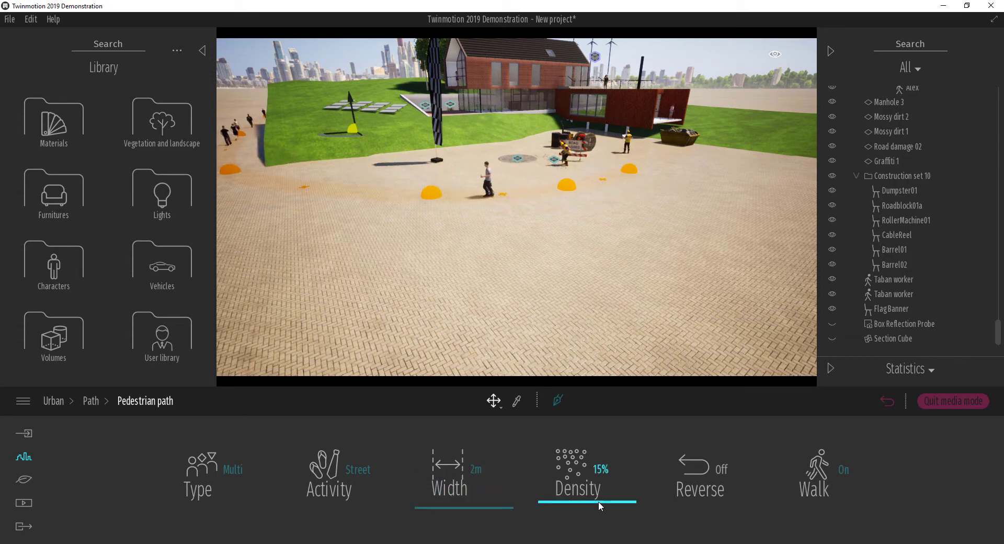
drag(599, 501, 592, 477)
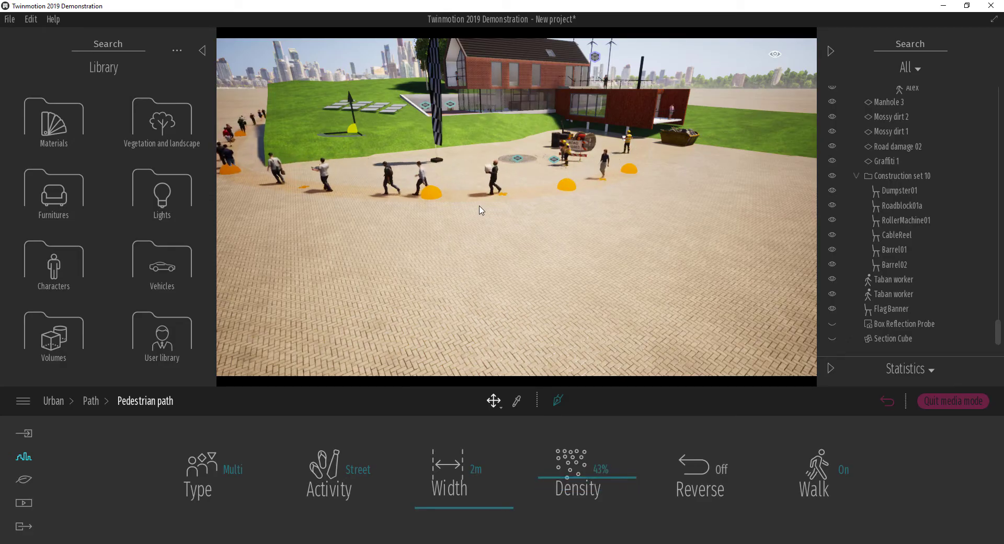
Move the pedestrian path's middle control point closer to the base of the flag banner.
click(440, 203)
shift+middle_drag(421, 206, 421, 272)
drag(424, 210, 452, 140)
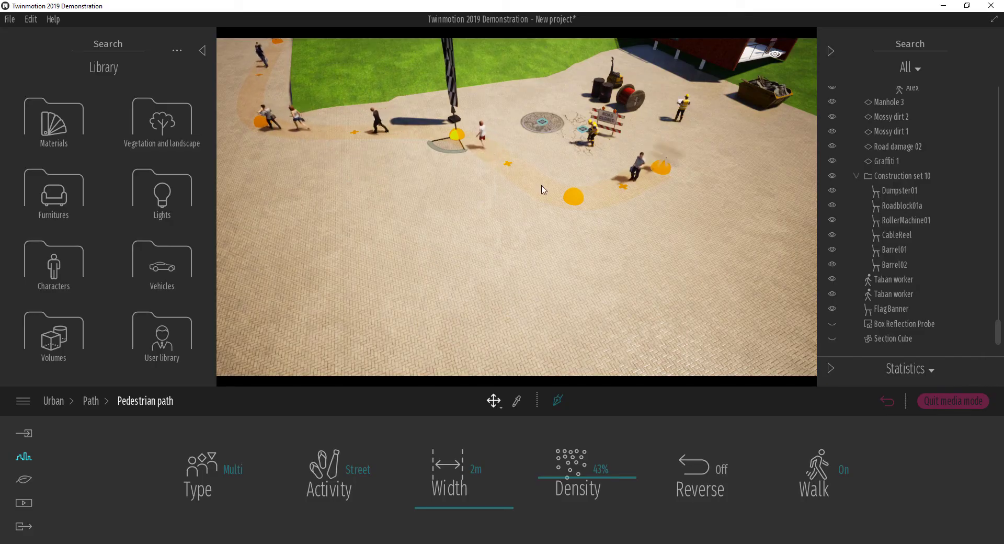
Add Middle eastern to the character types walking along the pedestrian path.
shift+middle_drag(522, 254, 520, 251)
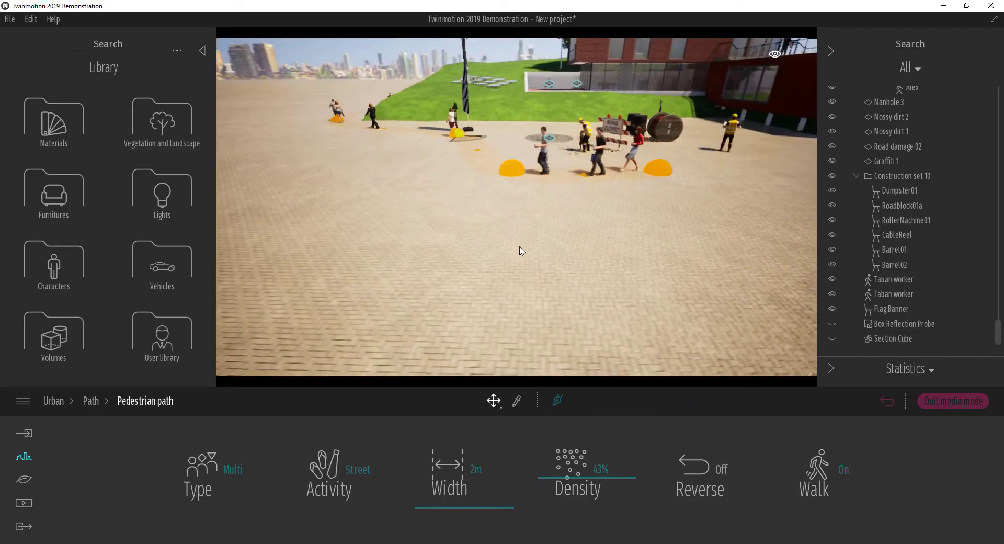
scroll(538, 215, up, 2)
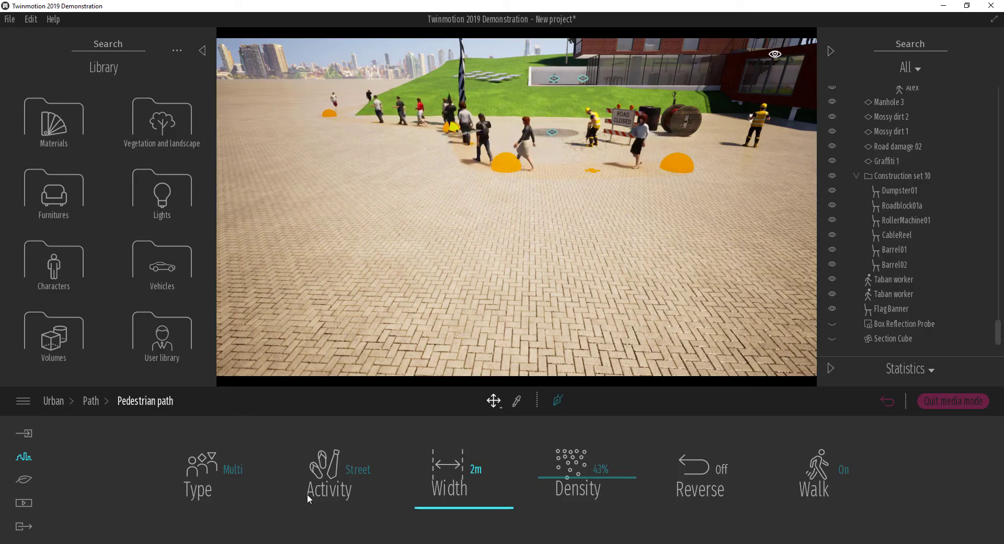
key(w)
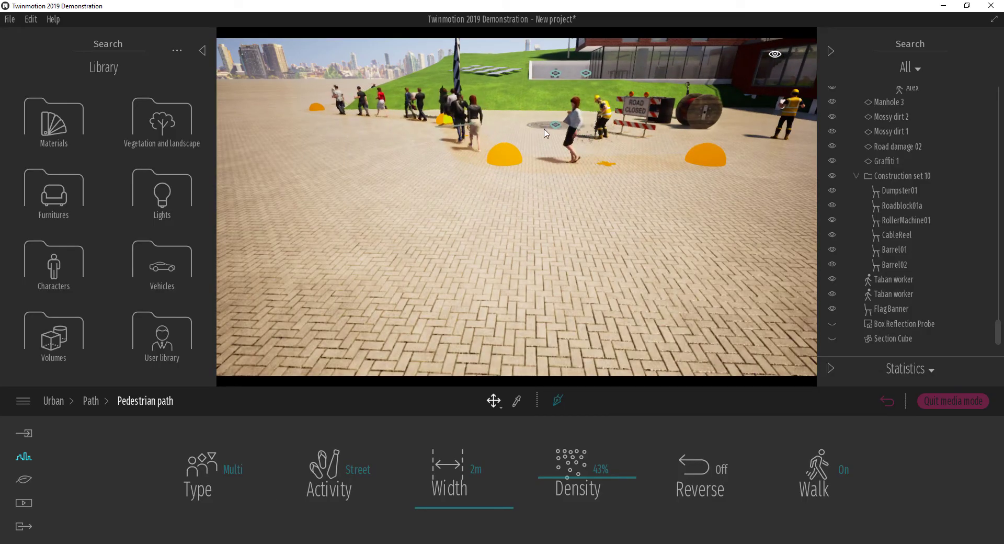
key(e)
key(q)
right_drag(542, 233, 541, 194)
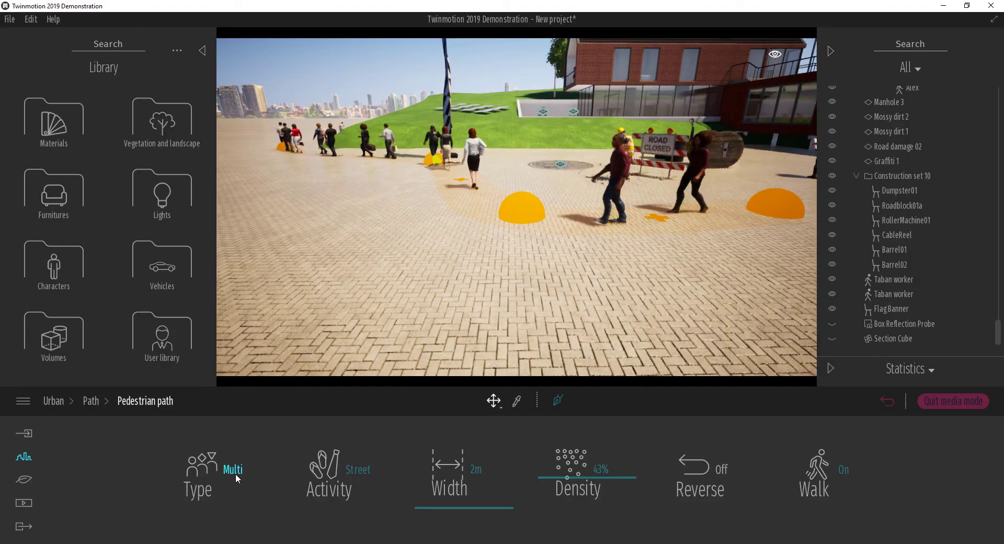
click(235, 470)
click(186, 428)
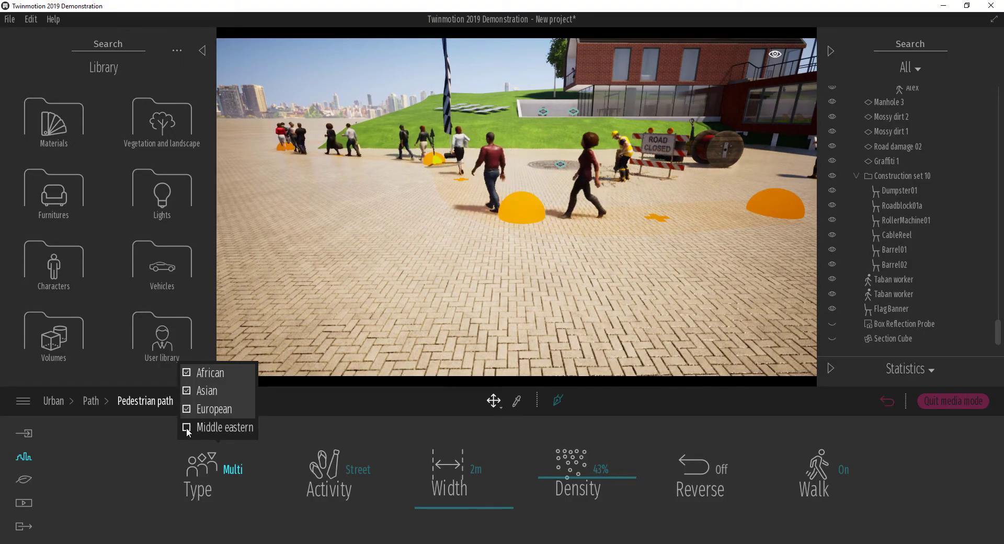
Switch the path's European and Asian character types off and back on, and exclude Middle eastern.
click(234, 470)
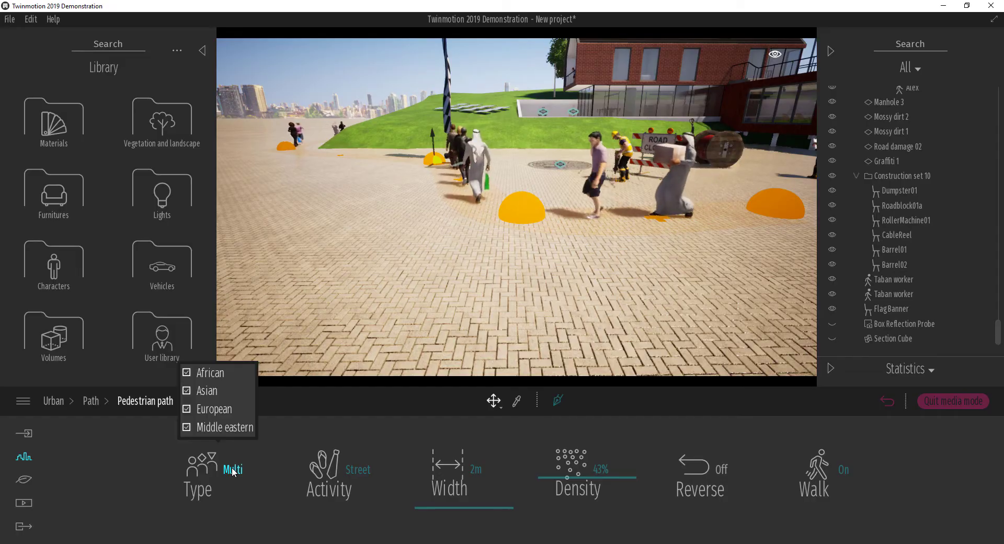
click(186, 409)
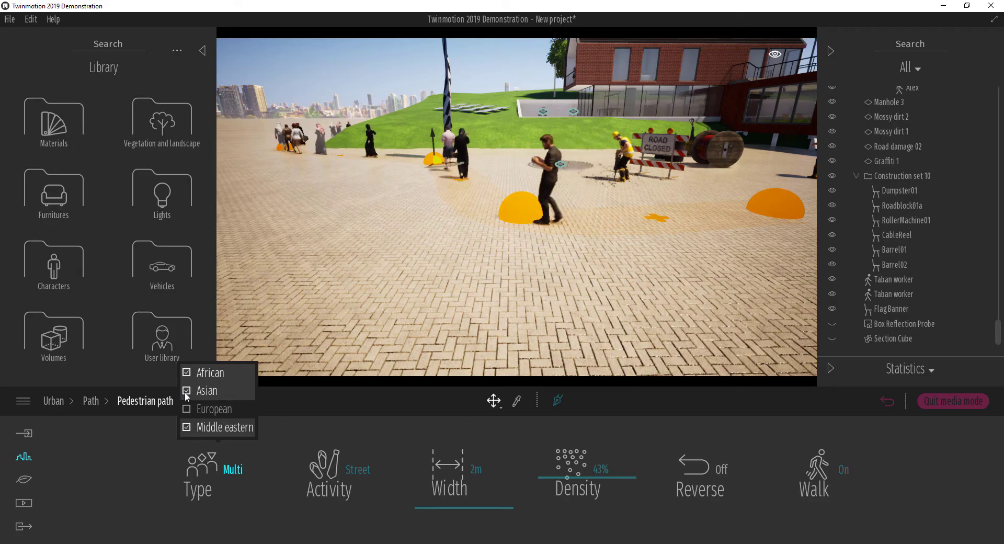
click(187, 393)
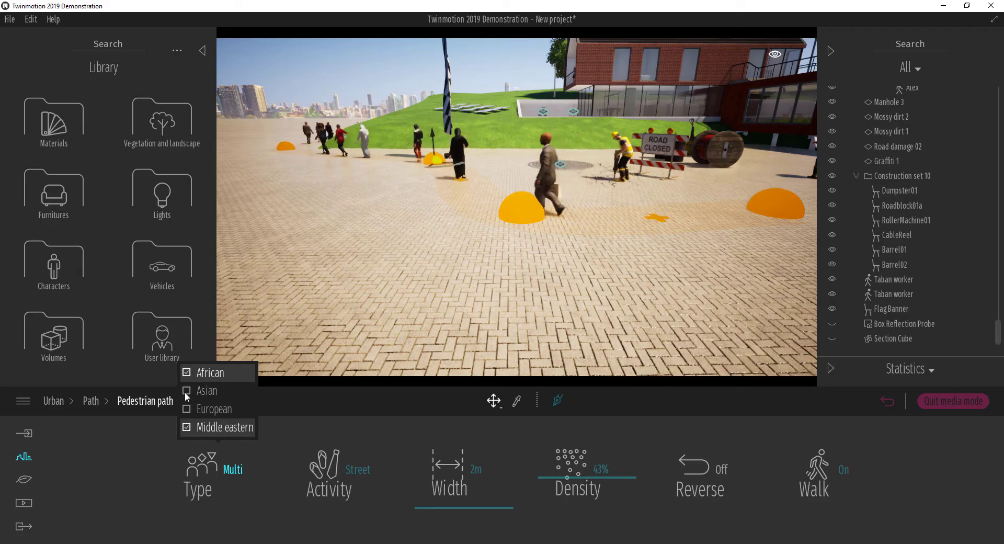
click(186, 391)
click(187, 409)
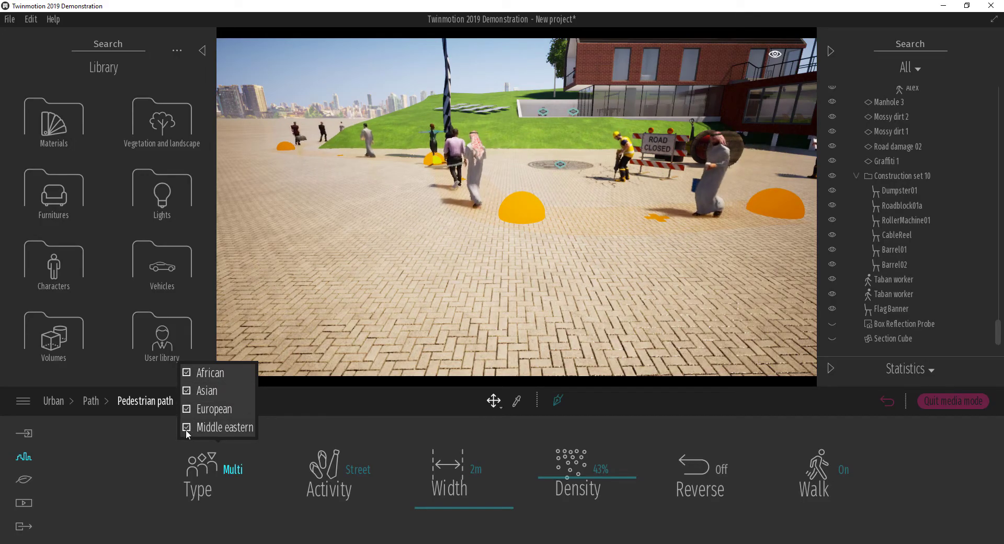
click(186, 427)
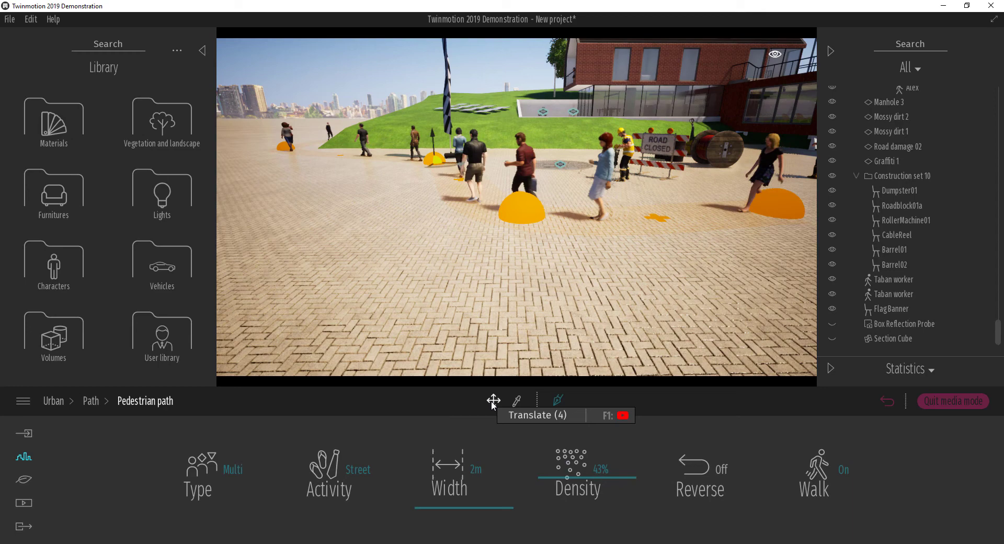
Delete the pedestrian path from the scene.
shift+middle_drag(479, 226, 478, 328)
scroll(478, 327, down, 3)
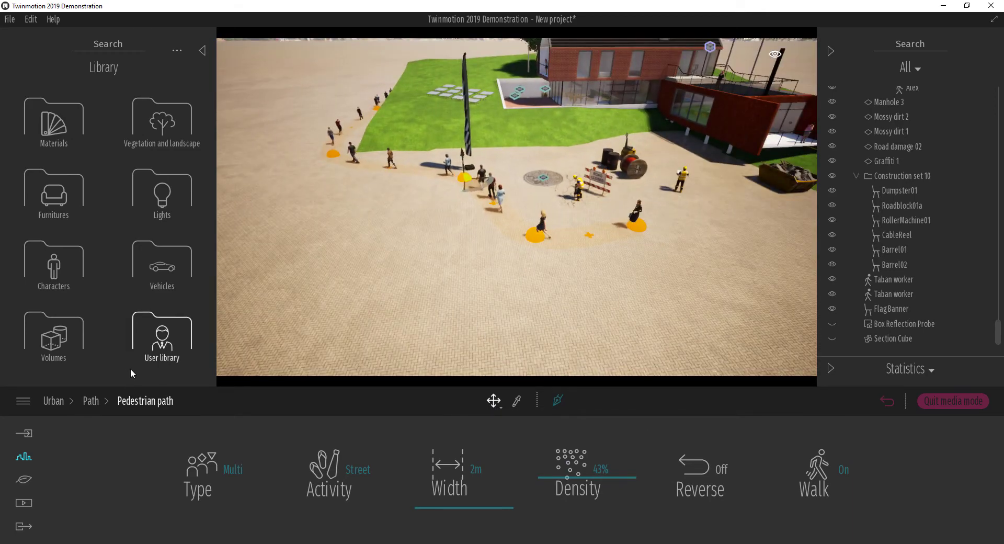
click(90, 400)
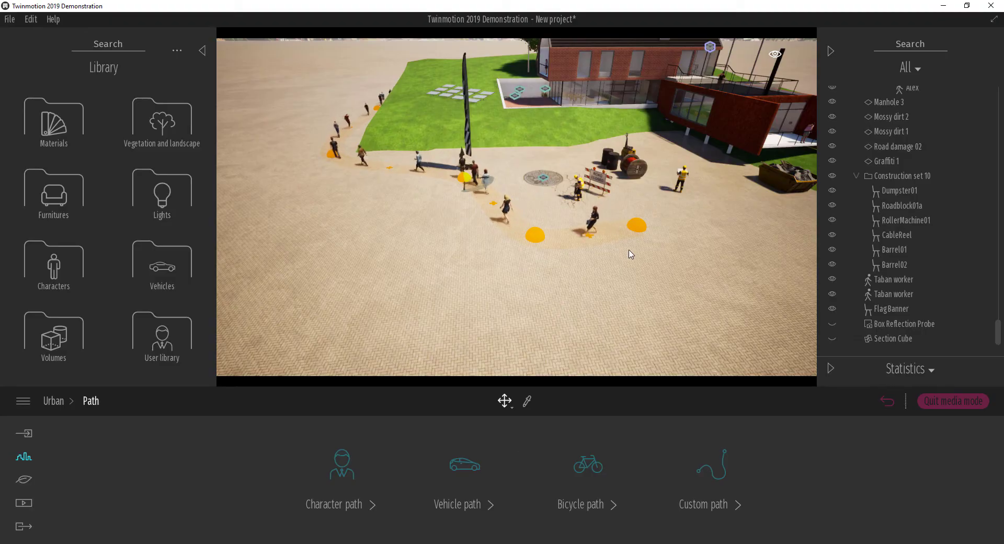
shift+middle_drag(632, 254, 599, 220)
scroll(918, 293, down, 1)
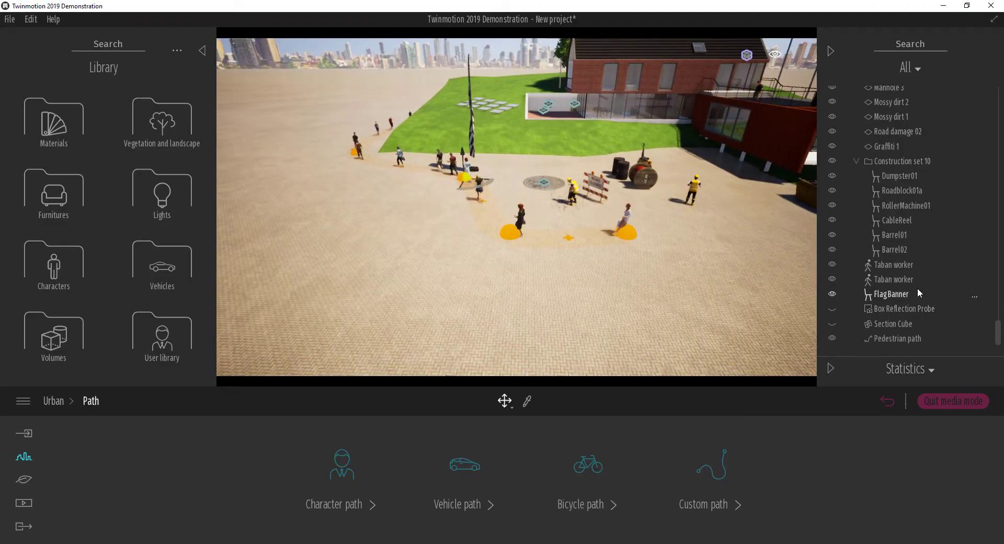
click(886, 339)
key(Delete)
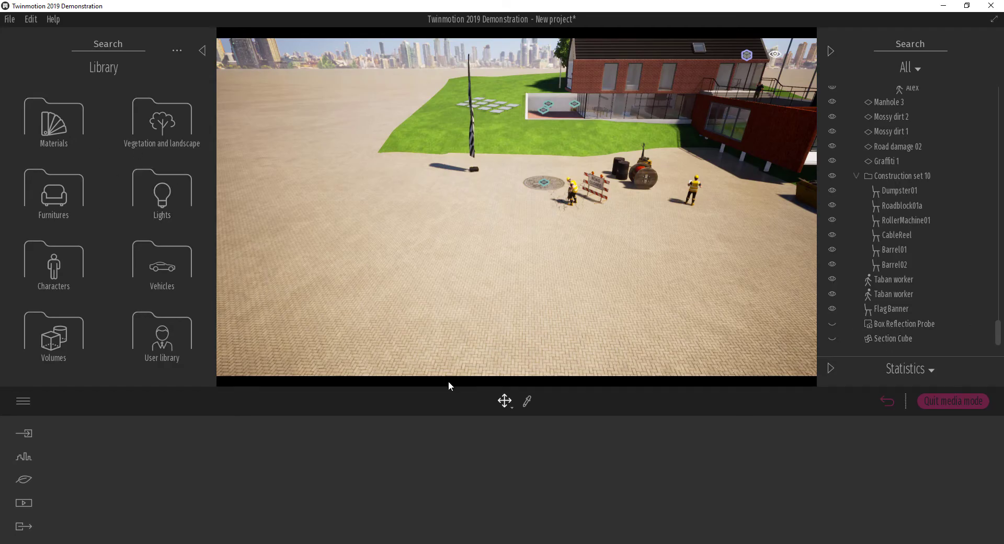
Place a box volume from the library on the paving in front of the house.
click(58, 126)
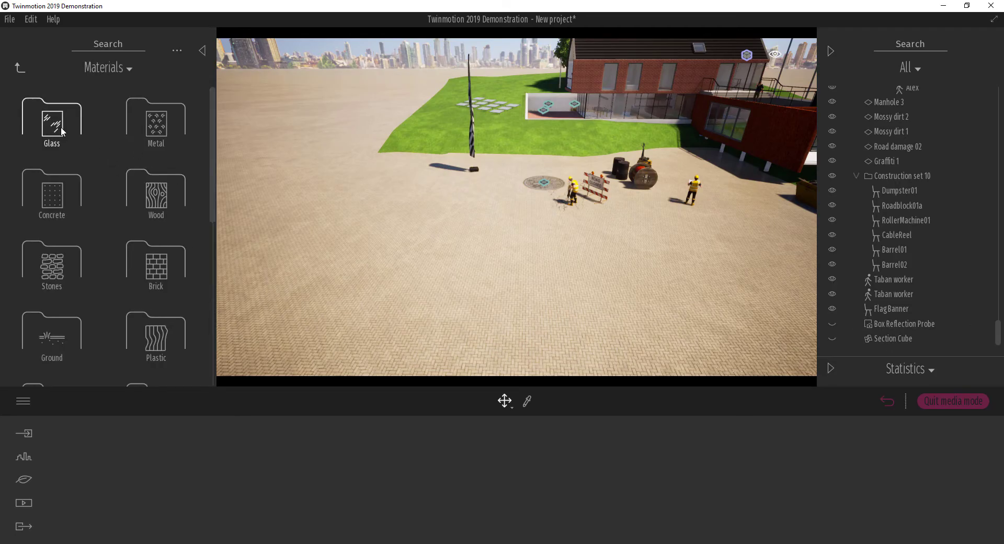
click(18, 67)
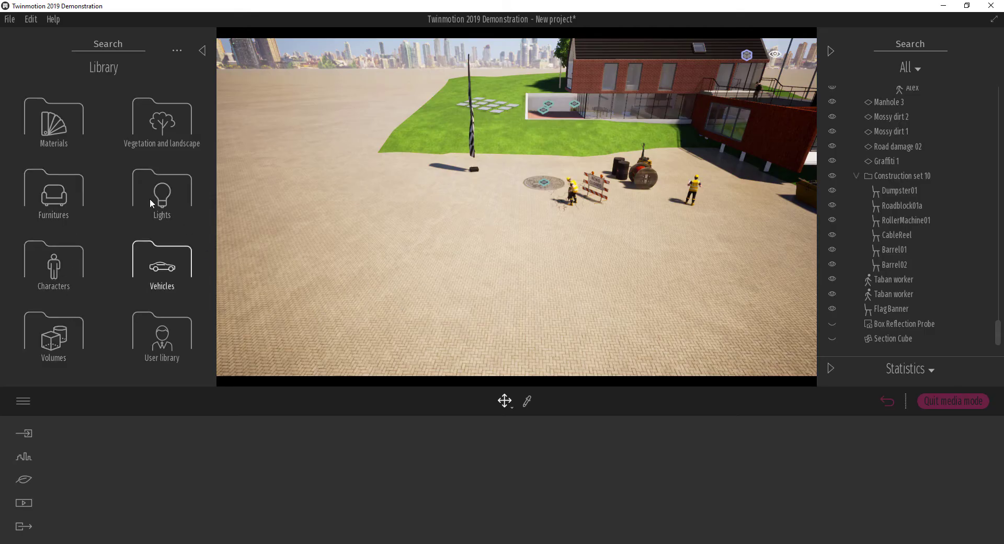
click(54, 335)
drag(52, 189, 499, 240)
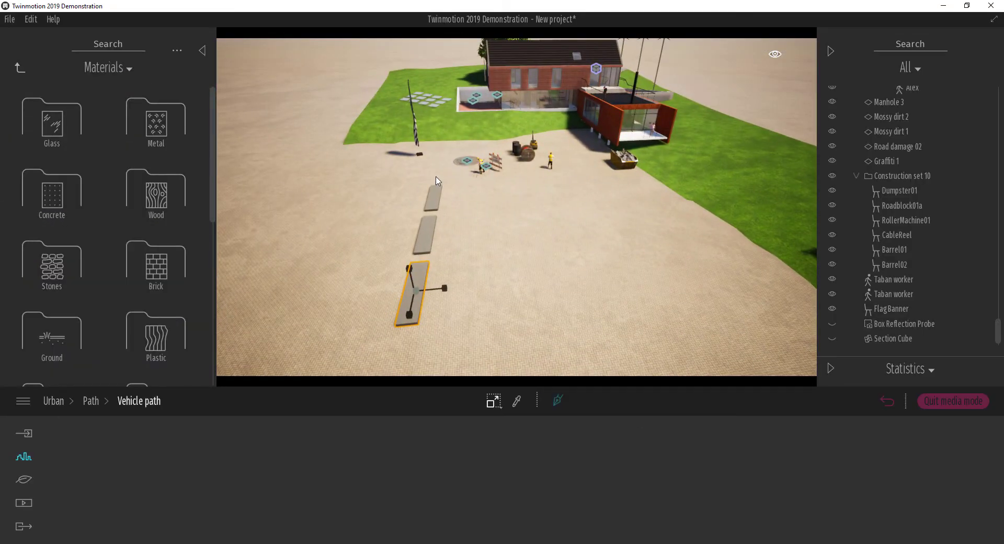
Draw a vehicle path as a closed loop on the paving, crossing the row of road slabs on both sides.
click(558, 400)
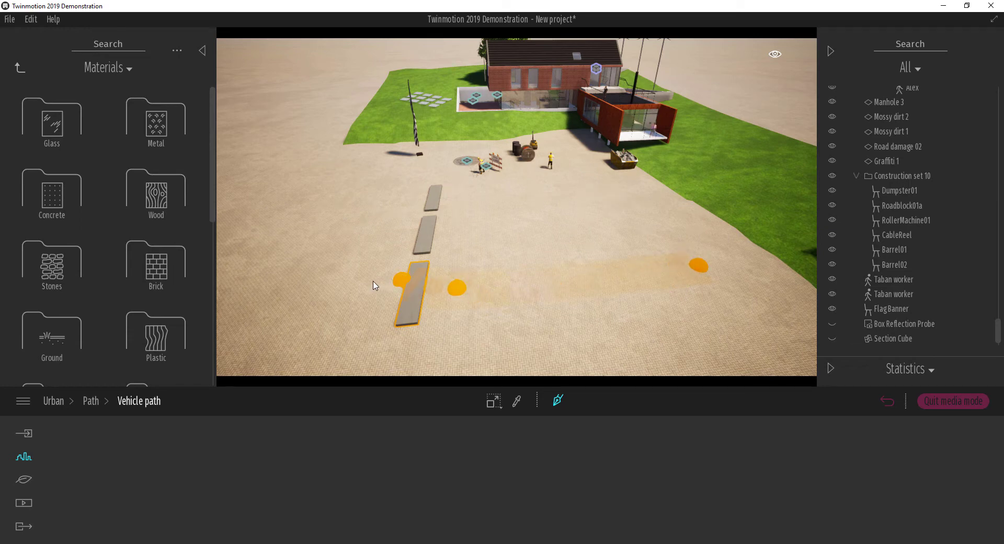
click(343, 292)
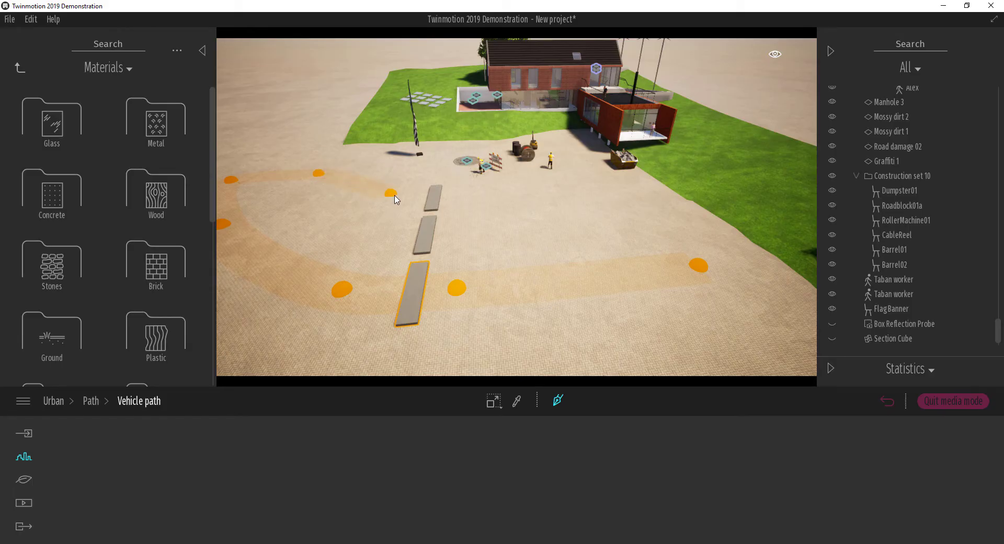
click(505, 202)
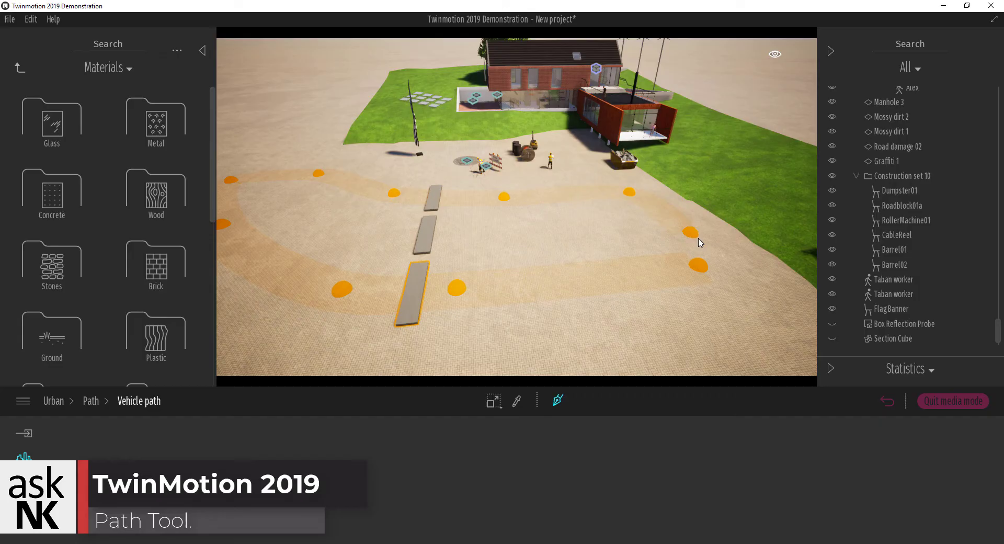
click(699, 270)
shift+middle_drag(553, 284, 586, 282)
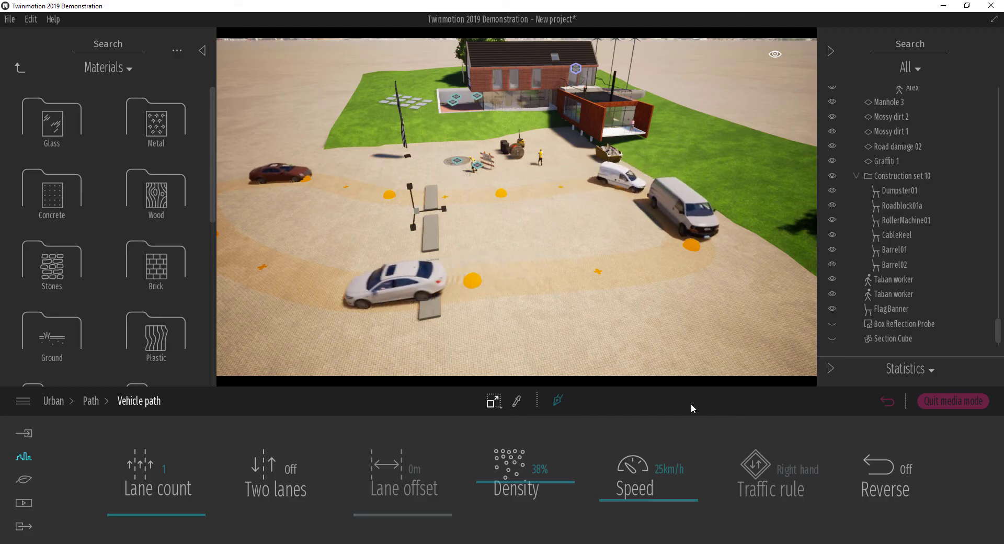
Try a speed of 74 km/h on the vehicle path, and settle on 35 km/h.
shift+middle_drag(563, 325, 553, 297)
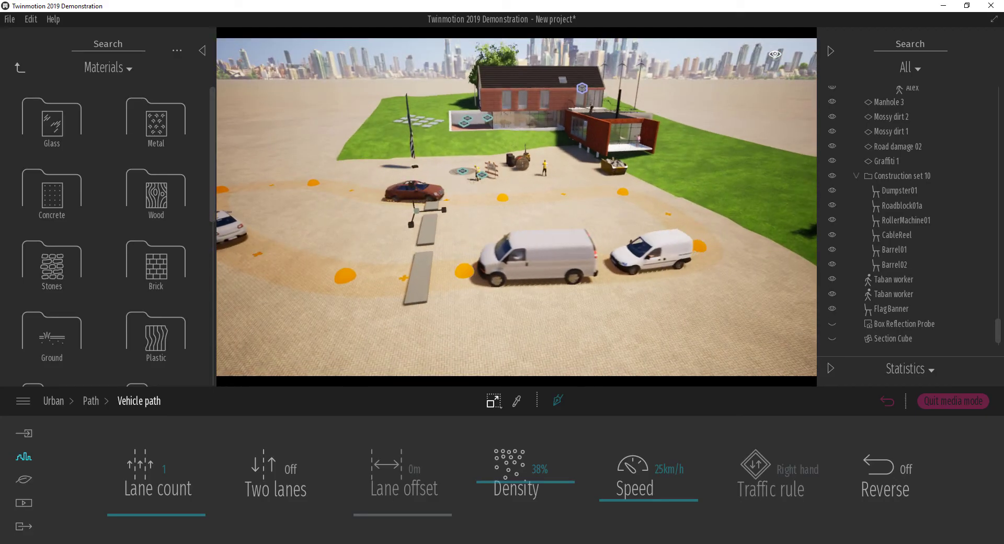
right_drag(570, 330, 432, 291)
scroll(431, 287, up, 1)
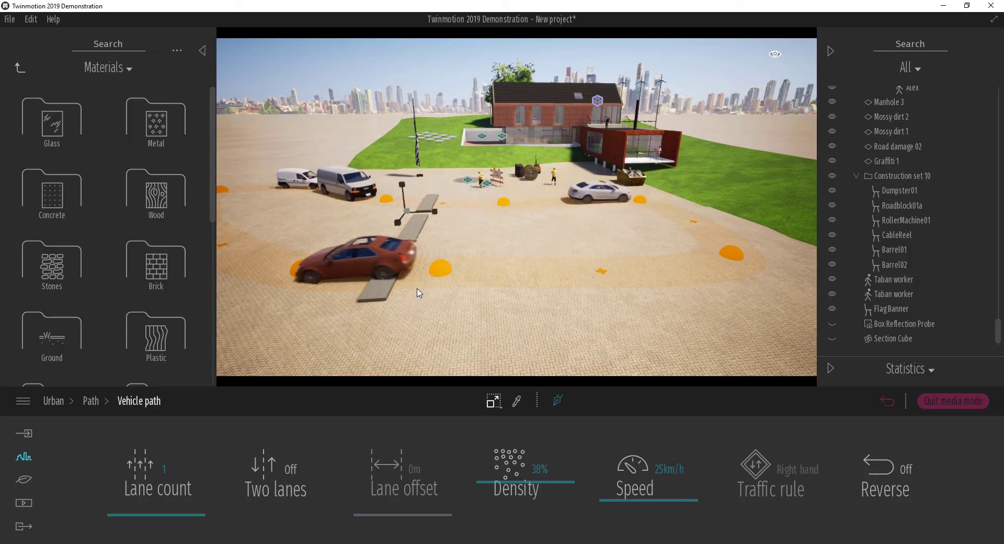
shift+middle_drag(417, 292, 378, 283)
scroll(413, 281, up, 2)
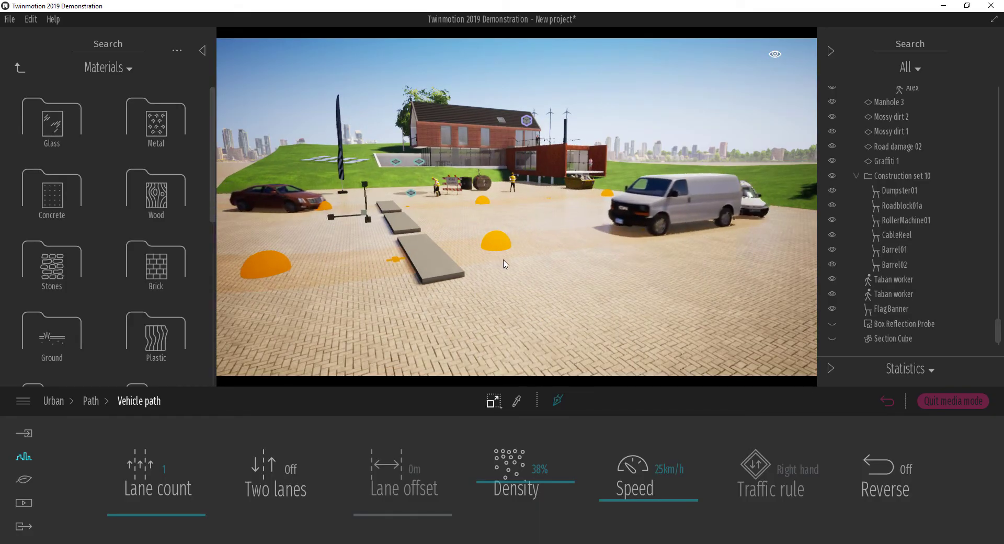
shift+middle_drag(455, 246, 430, 260)
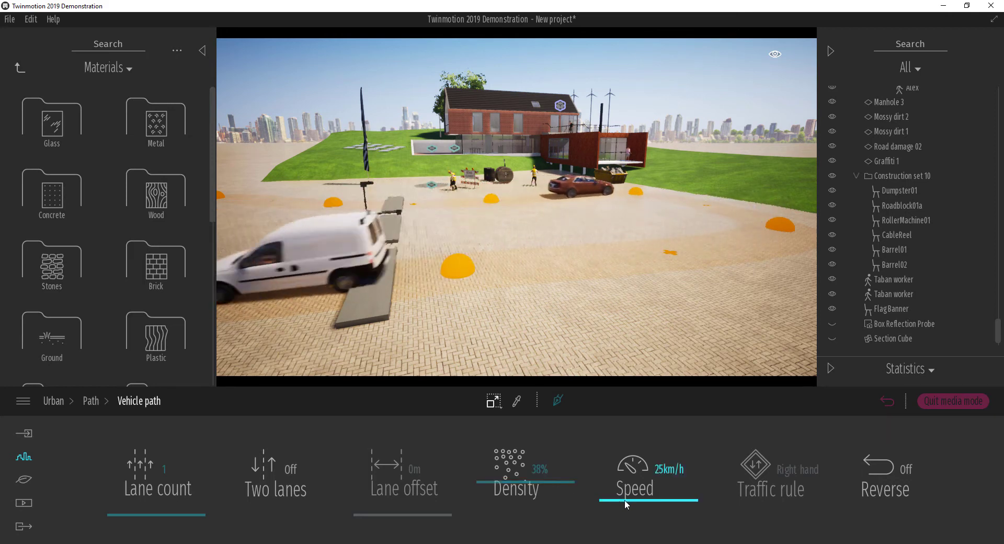
drag(624, 500, 631, 481)
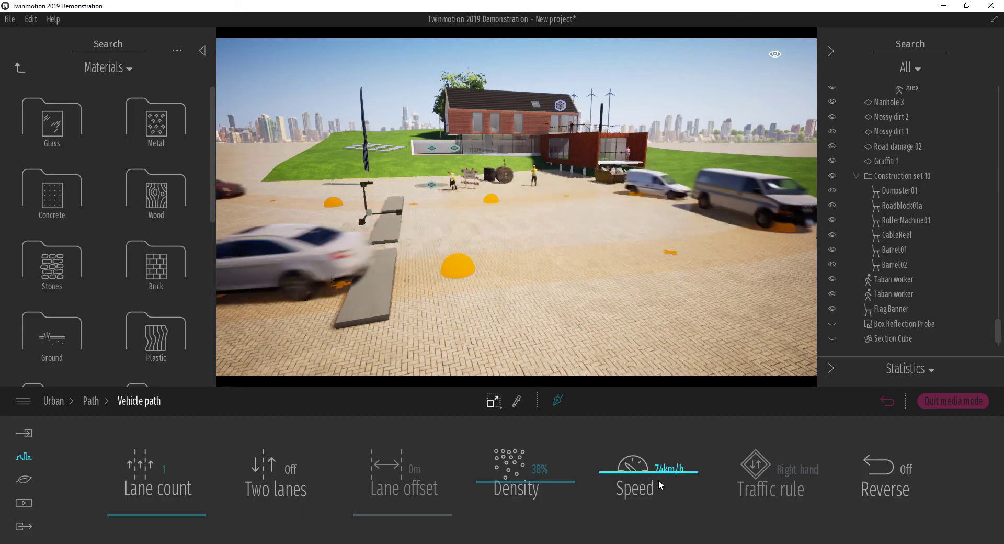
drag(642, 472, 645, 496)
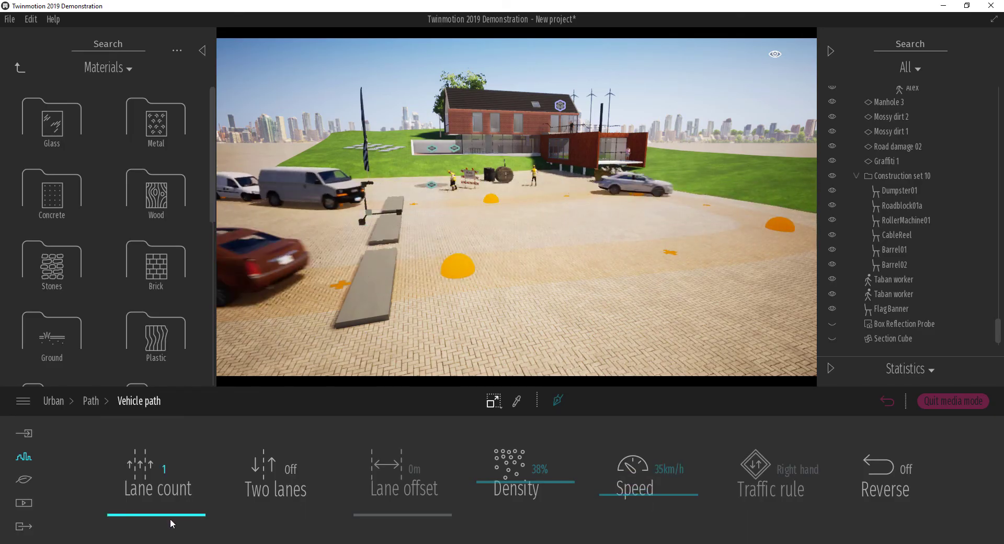
Set the vehicle path's lane count to 2 and try out its lane offset, ending at 0 m.
mouse_move(171, 516)
mouse_down()
mouse_move(172, 491)
mouse_move(181, 503)
mouse_up()
shift+middle_drag(495, 311, 470, 327)
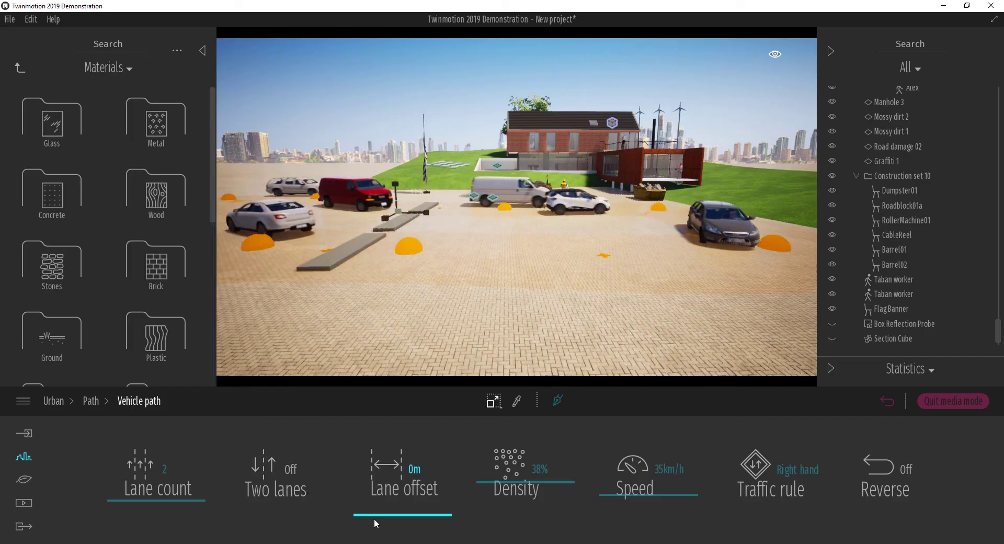
drag(375, 516, 396, 536)
shift+middle_drag(424, 309, 424, 329)
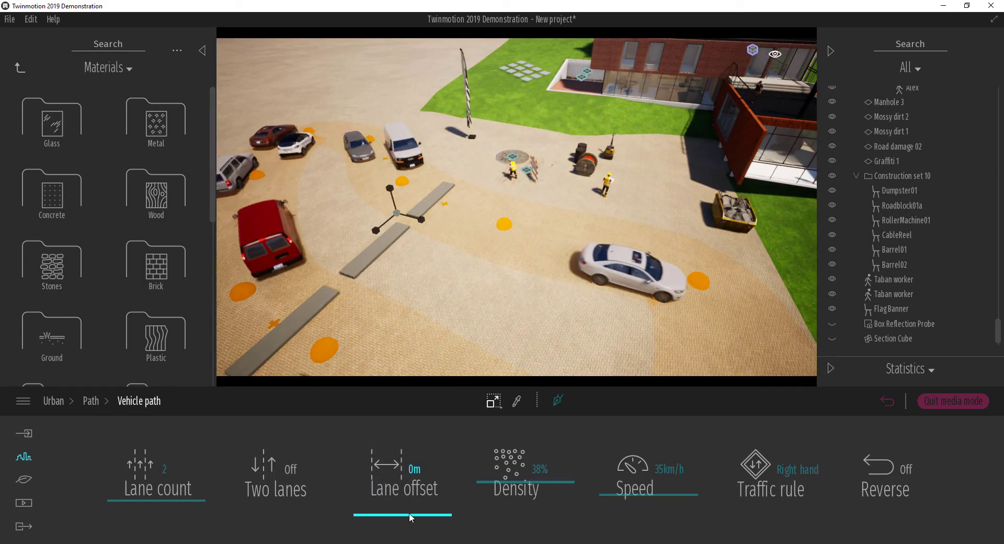
drag(411, 518, 450, 541)
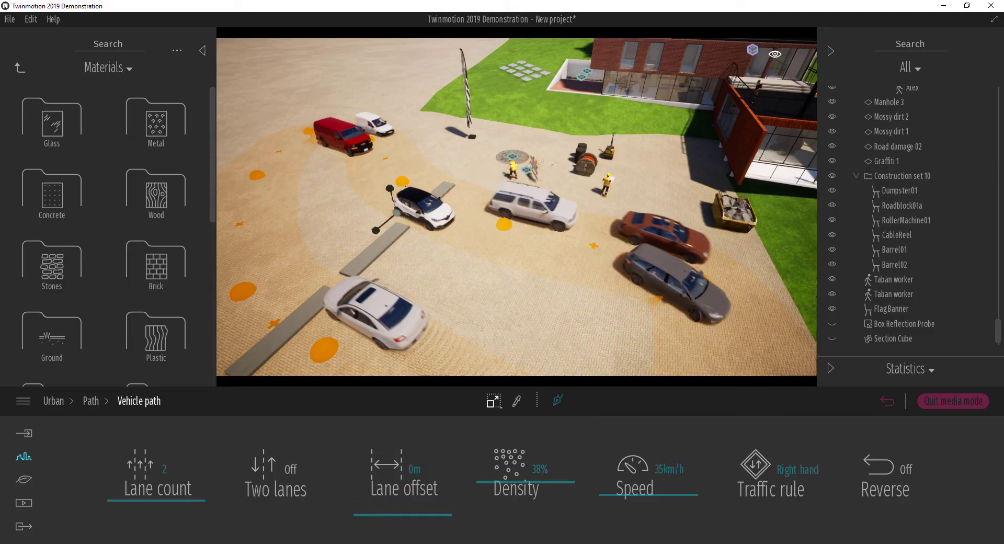
Widen the vehicle loop by moving one end point farther away from the slabs and the opposite point toward the dumpster.
scroll(422, 299, down, 2)
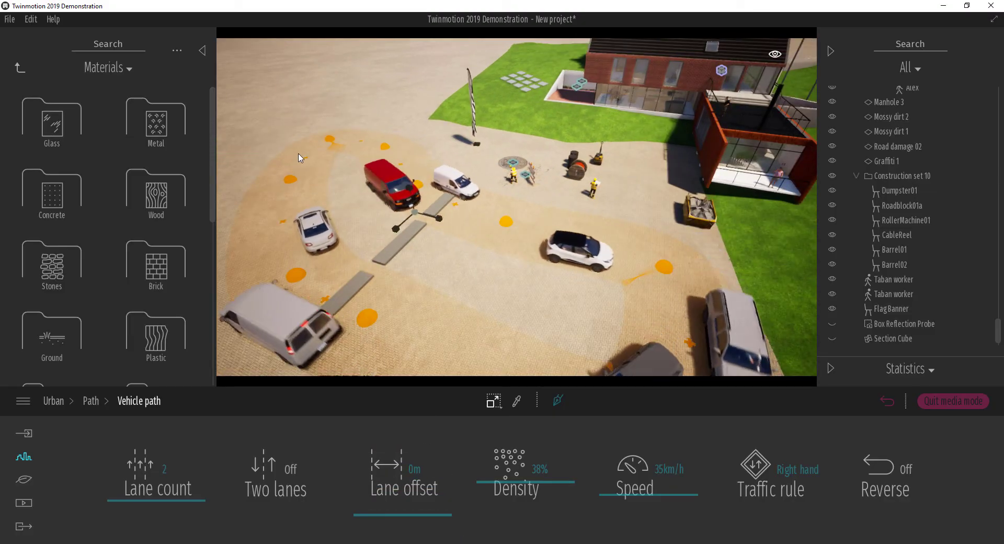
click(292, 181)
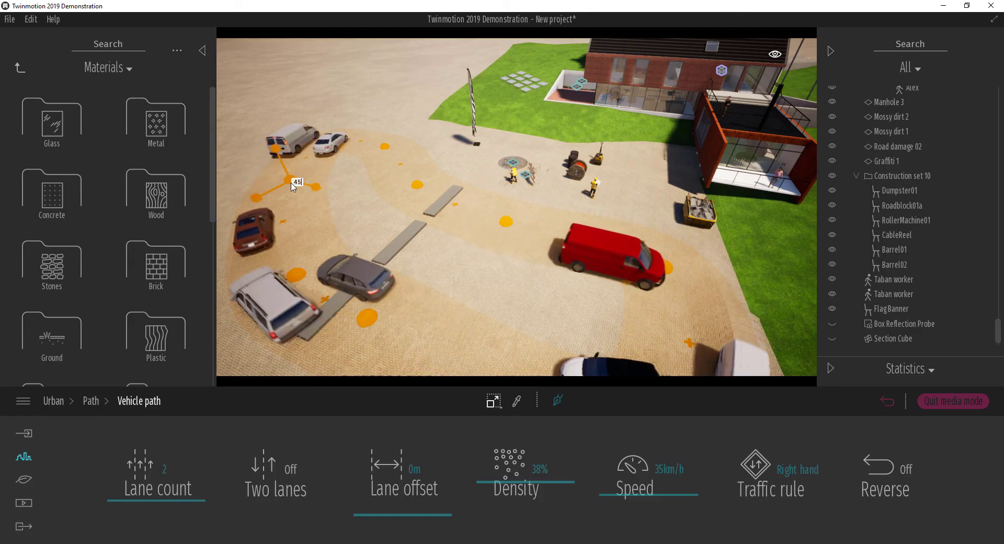
key(Return)
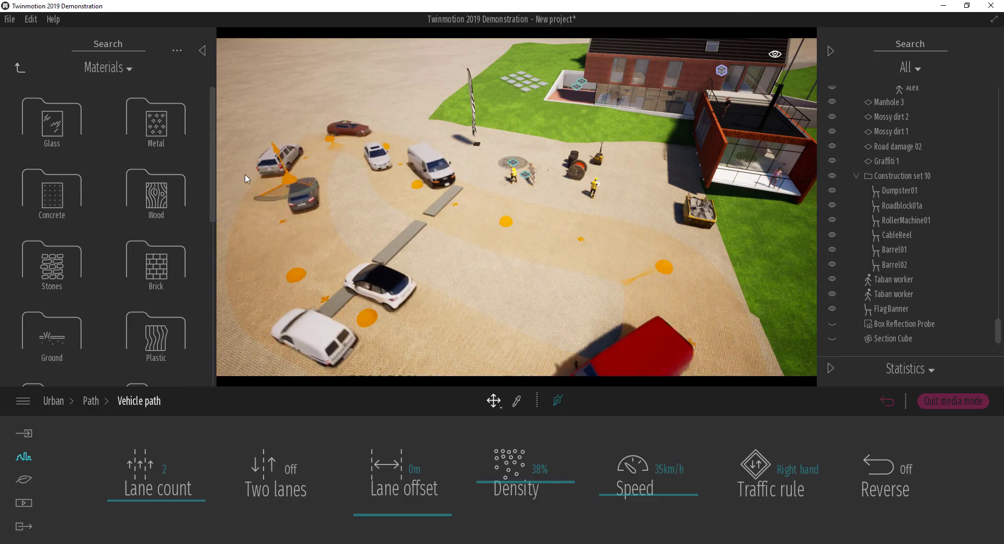
drag(244, 175, 217, 173)
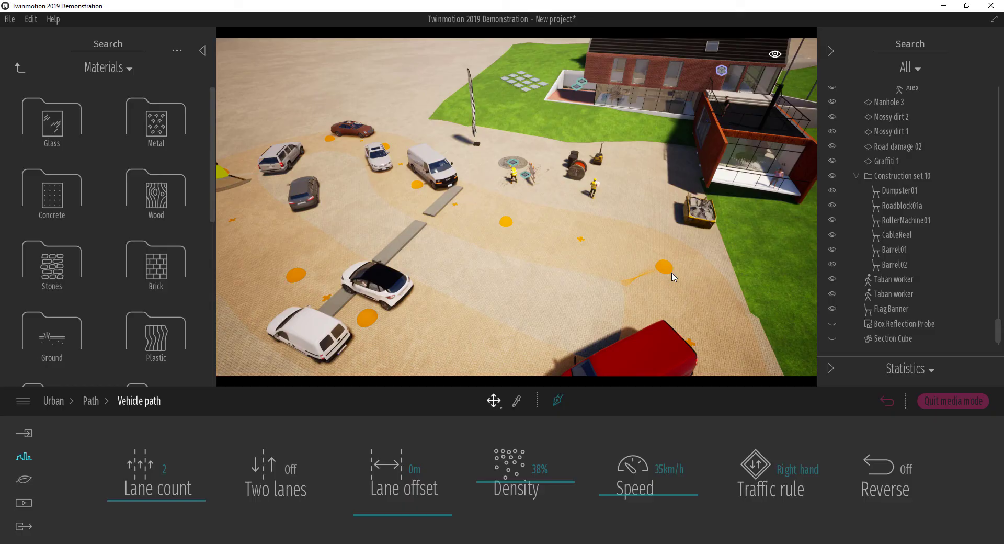
mouse_move(674, 277)
mouse_down()
mouse_move(678, 291)
mouse_move(676, 260)
mouse_up()
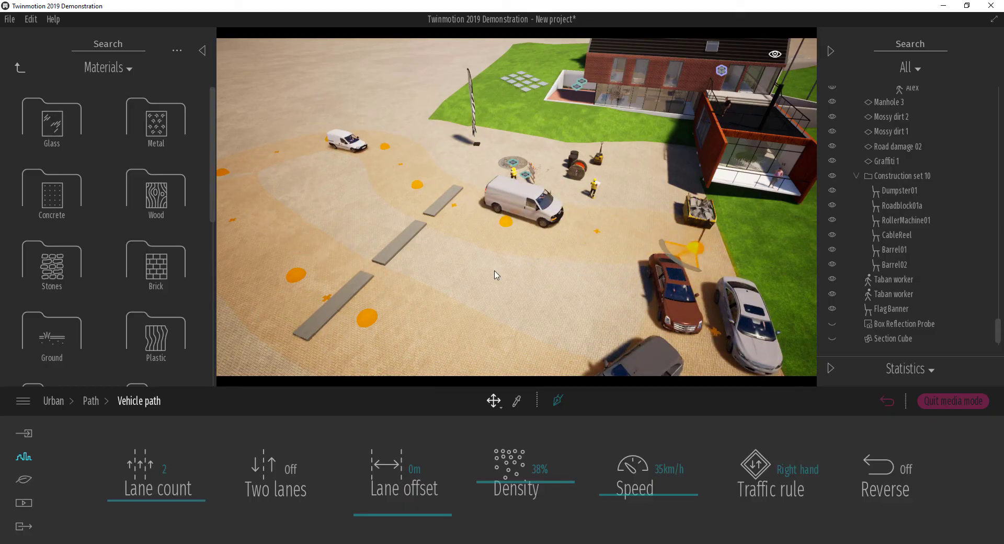
shift+middle_drag(449, 249, 523, 133)
right_drag(385, 98, 397, 93)
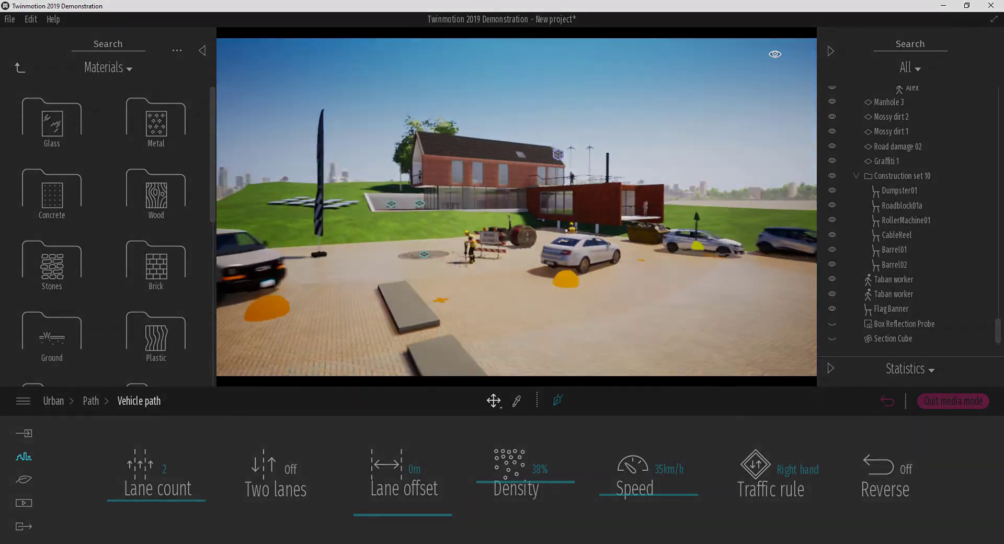